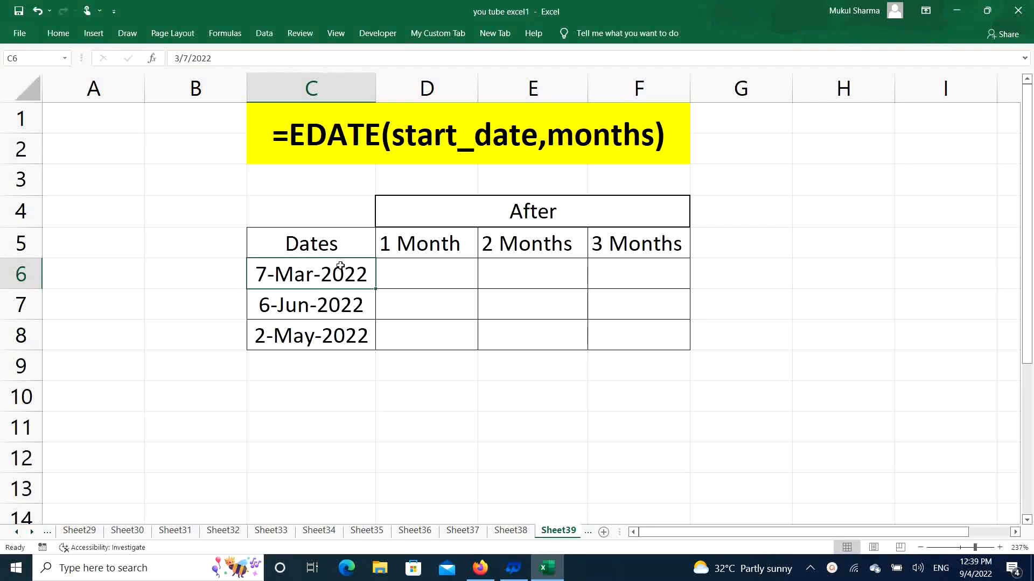
{"action": "left_click", "coordinate": [451, 119]}
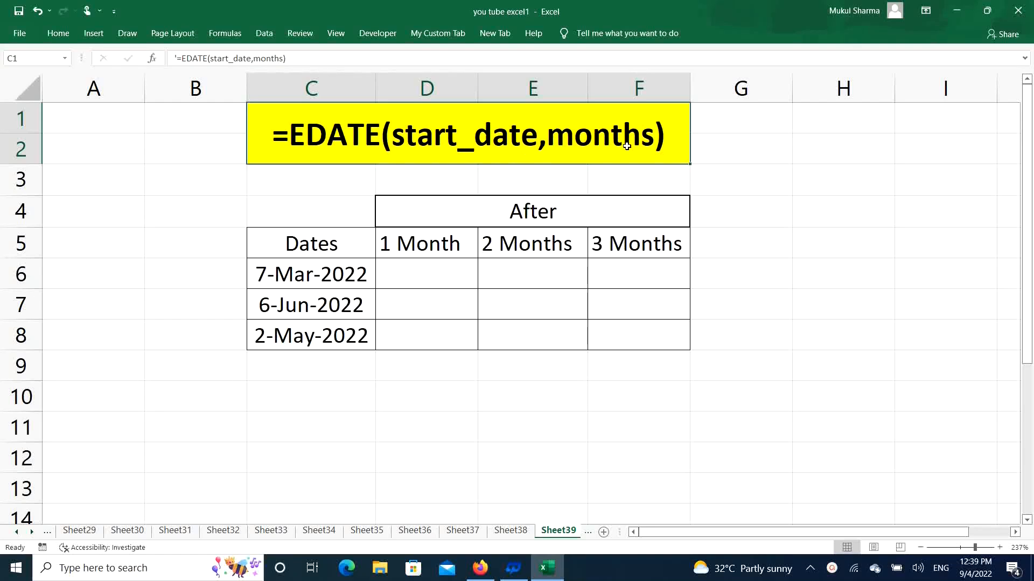
{"action": "left_click_drag", "start_coordinate": [426, 272], "coordinate": [663, 332]}
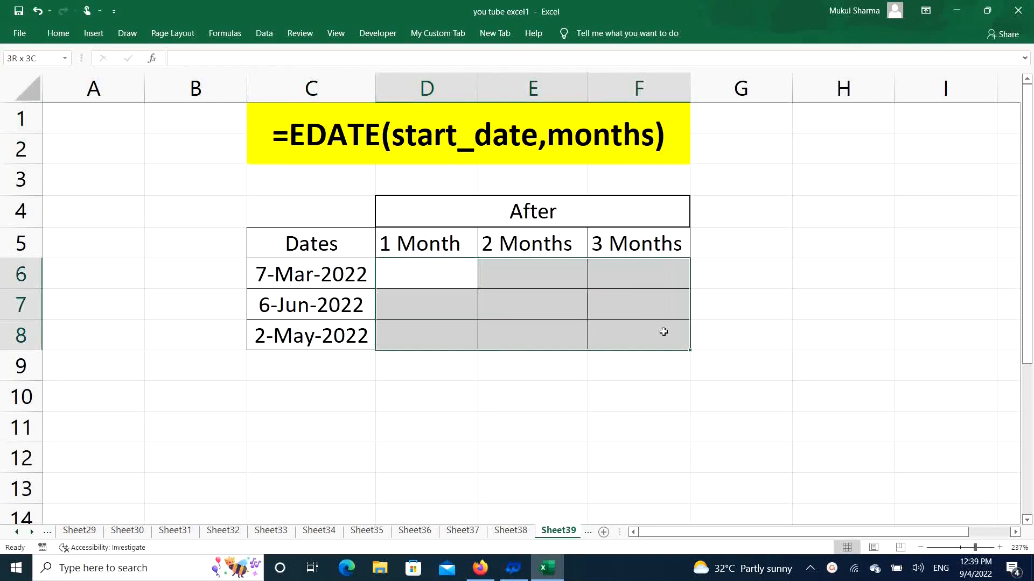
{"action": "left_click", "coordinate": [417, 268]}
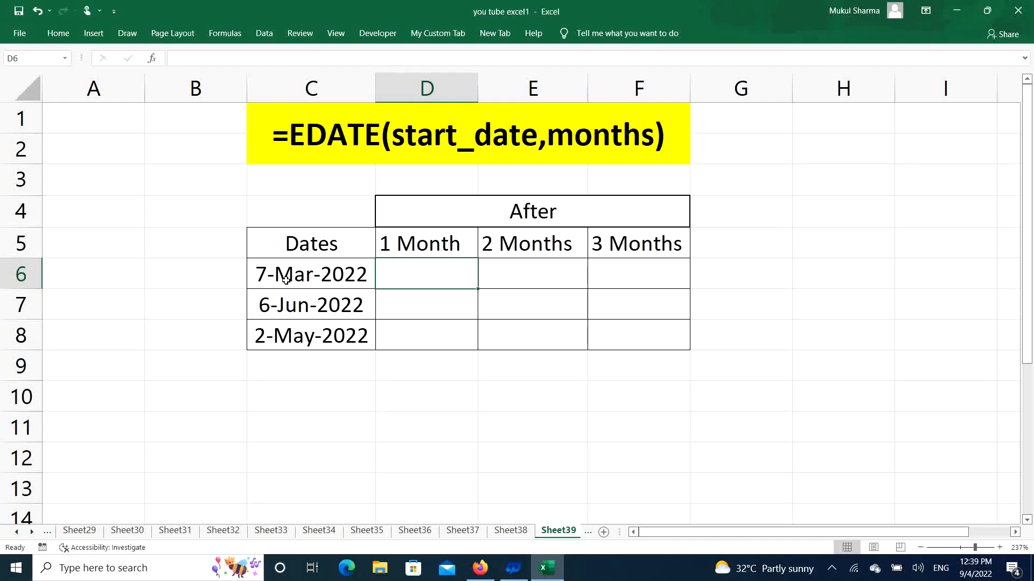
{"action": "left_click", "coordinate": [306, 272]}
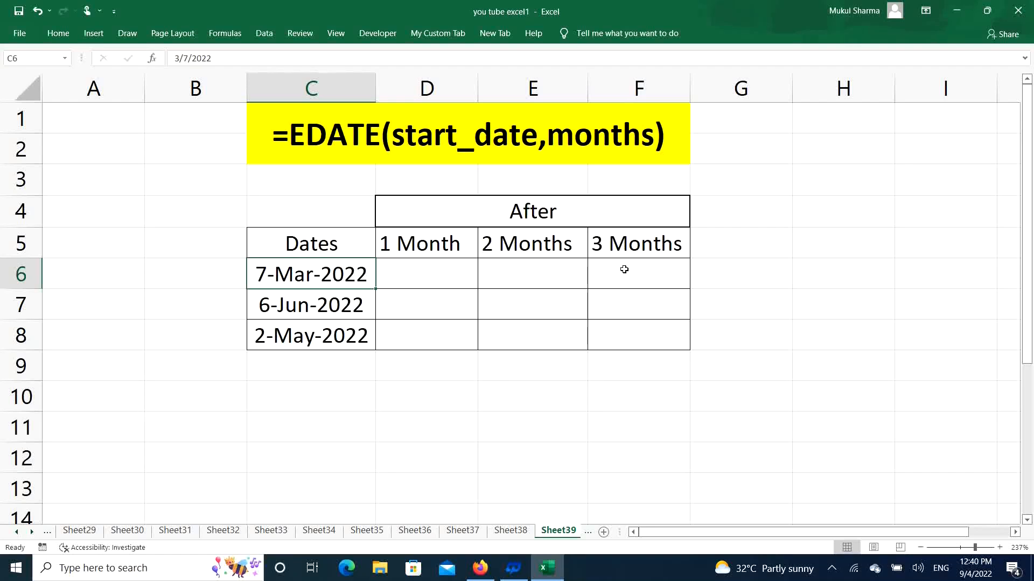
Step: Enter =EDATE(C6,1) in cell D6 to calculate the date one month after the first date
{"action": "left_click", "coordinate": [433, 282]}
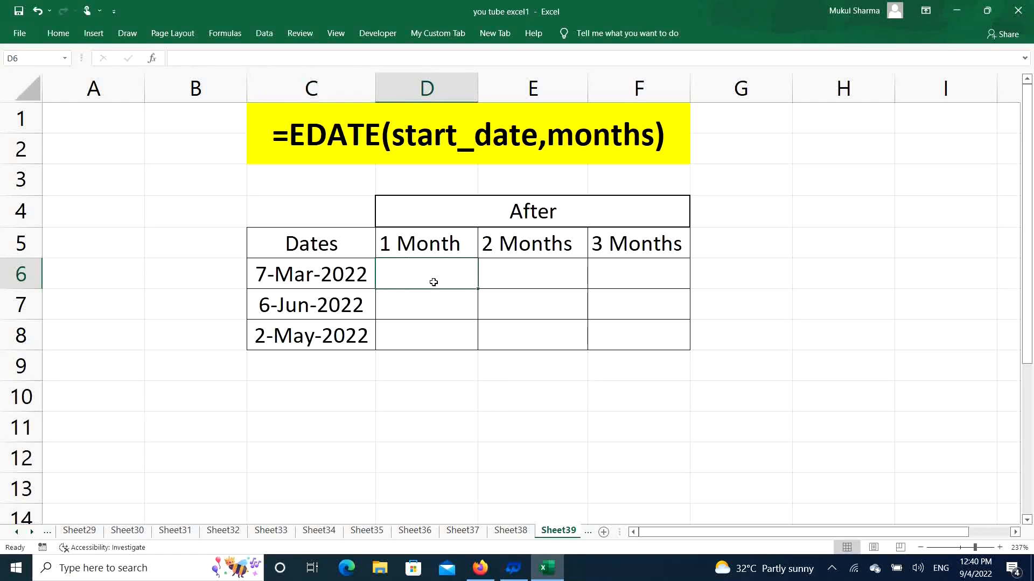
{"action": "type", "text": "=e"}
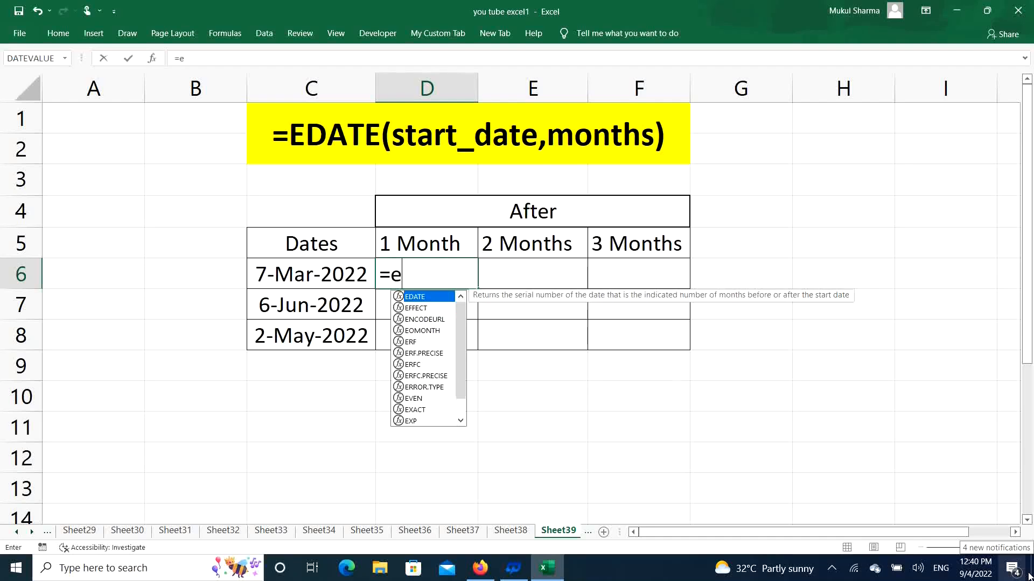
{"action": "type", "text": "date"}
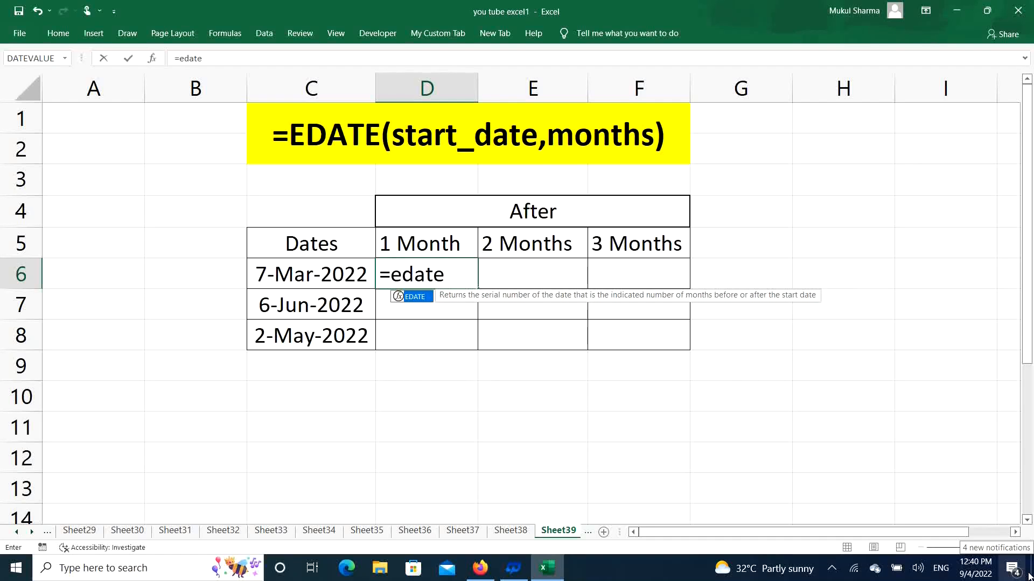
{"action": "key", "text": "Tab"}
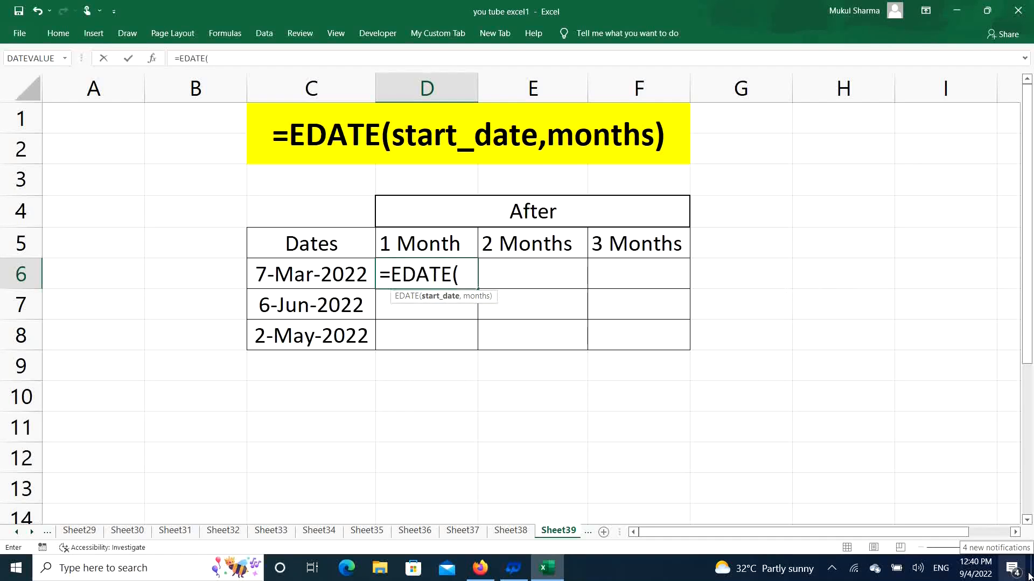
{"action": "left_click", "coordinate": [313, 276]}
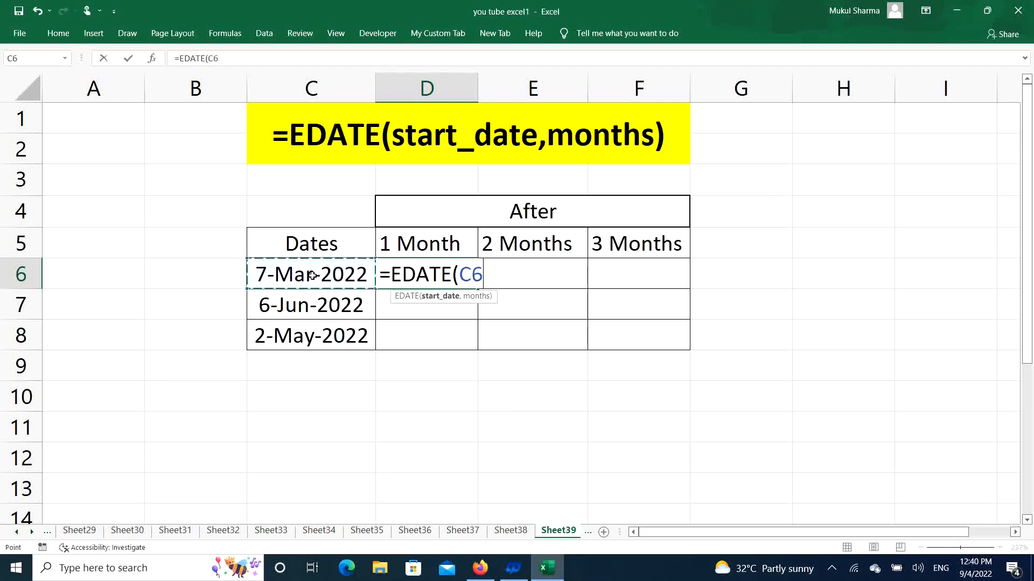
{"action": "type", "text": ","}
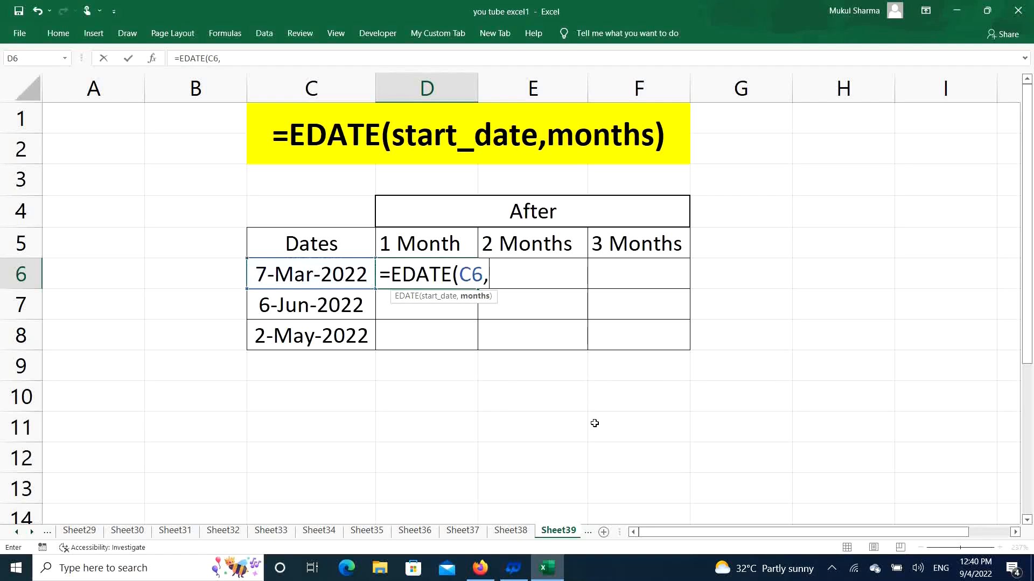
{"action": "type", "text": "1)"}
{"action": "key", "text": "Return"}
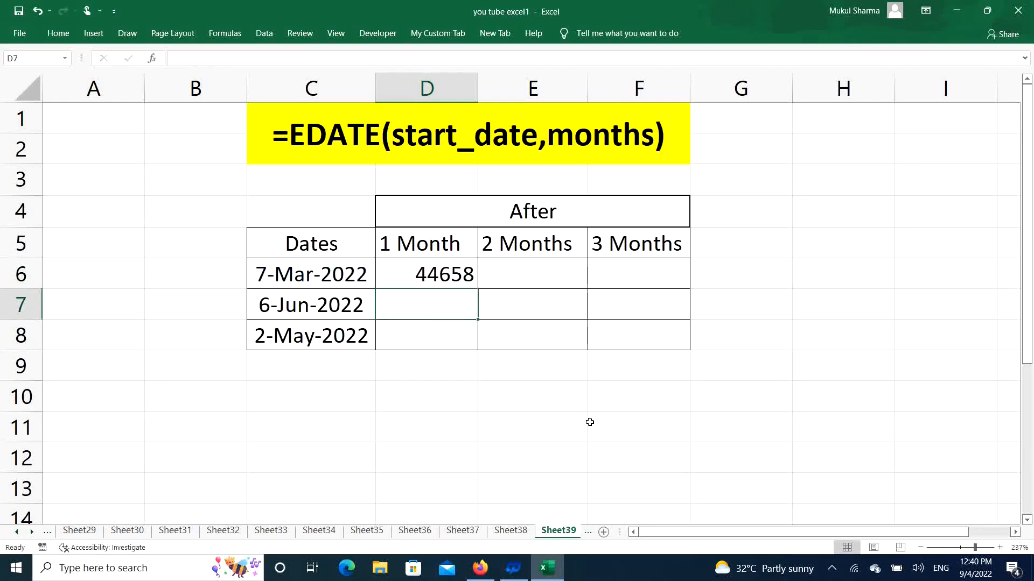
Step: Format cells D6:F8 as dates of type 14-Mar-2012, and fill the D6 formula down through D8
{"action": "left_click", "coordinate": [455, 277]}
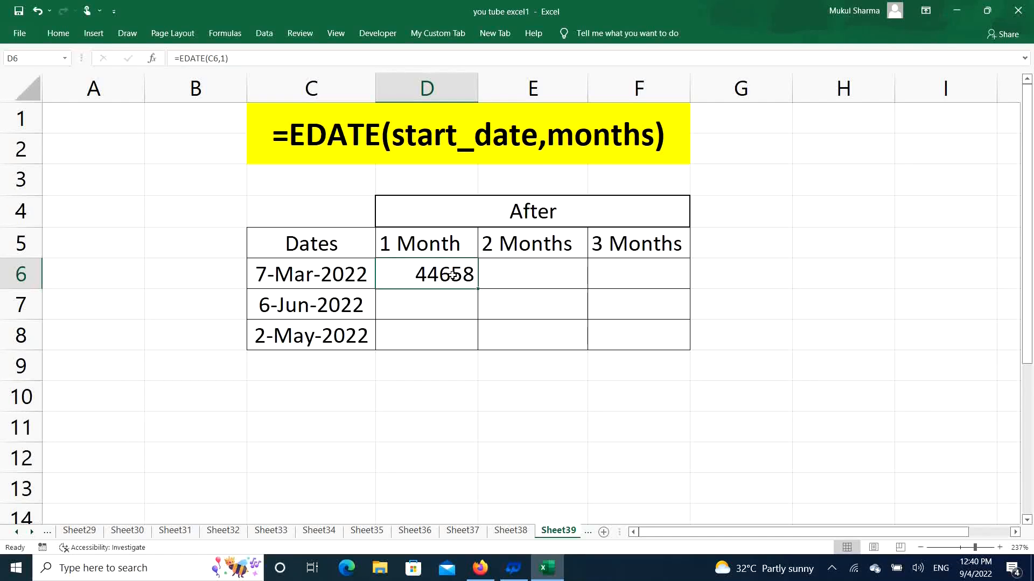
{"action": "left_click_drag", "start_coordinate": [452, 275], "coordinate": [632, 335]}
{"action": "right_click", "coordinate": [465, 287]}
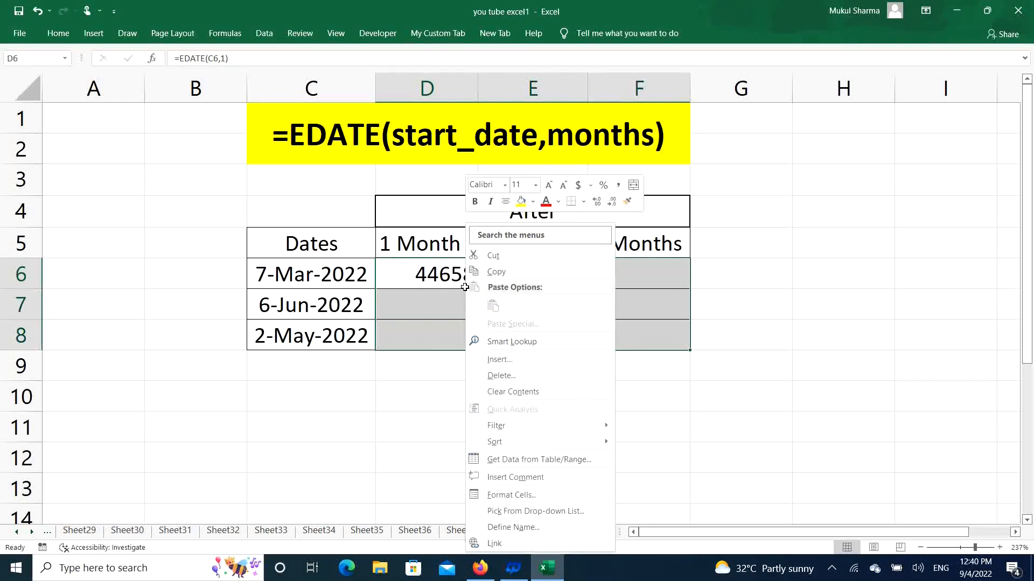
{"action": "left_click", "coordinate": [530, 498]}
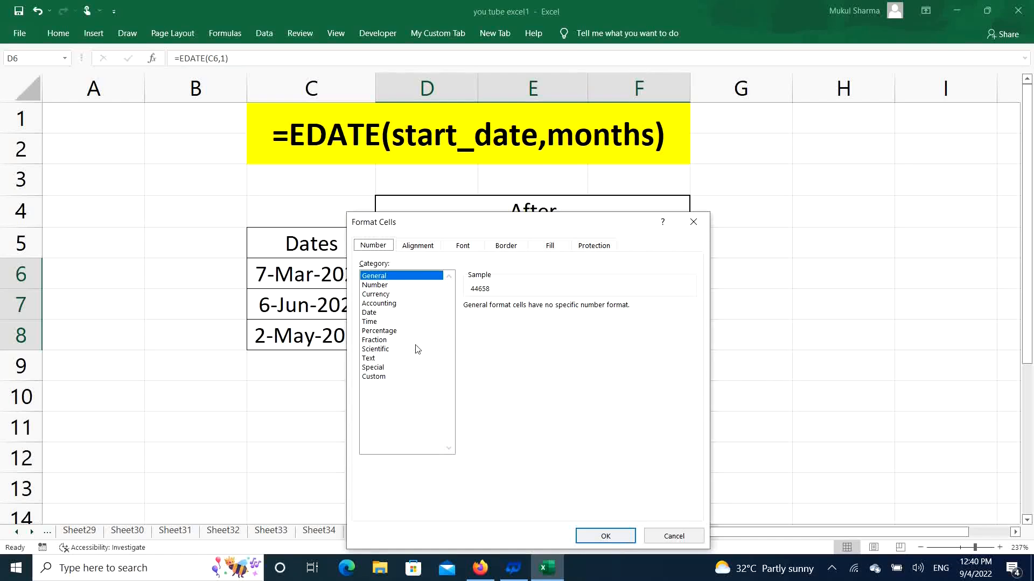
{"action": "left_click", "coordinate": [374, 314]}
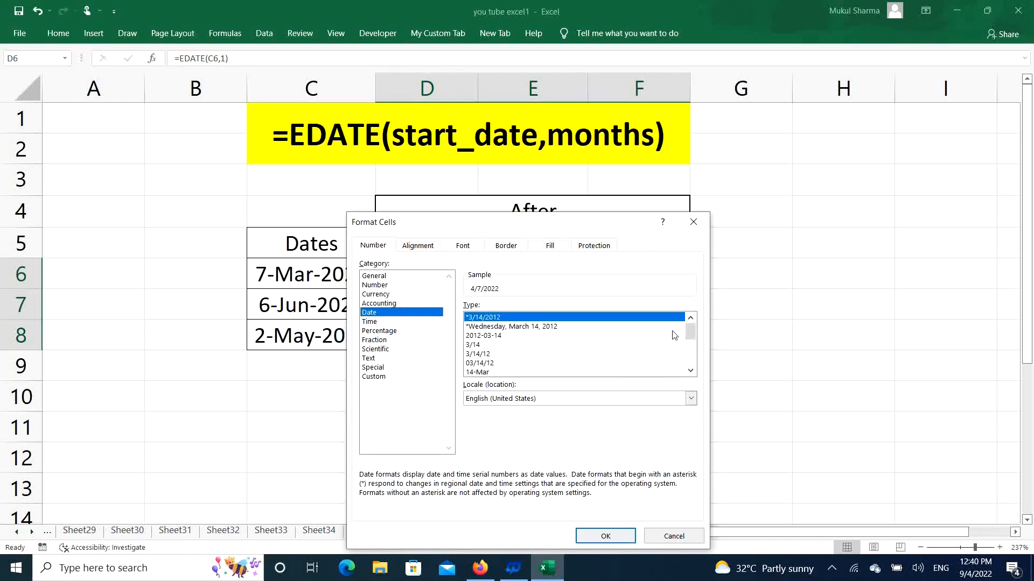
{"action": "left_click_drag", "start_coordinate": [692, 334], "coordinate": [692, 359]}
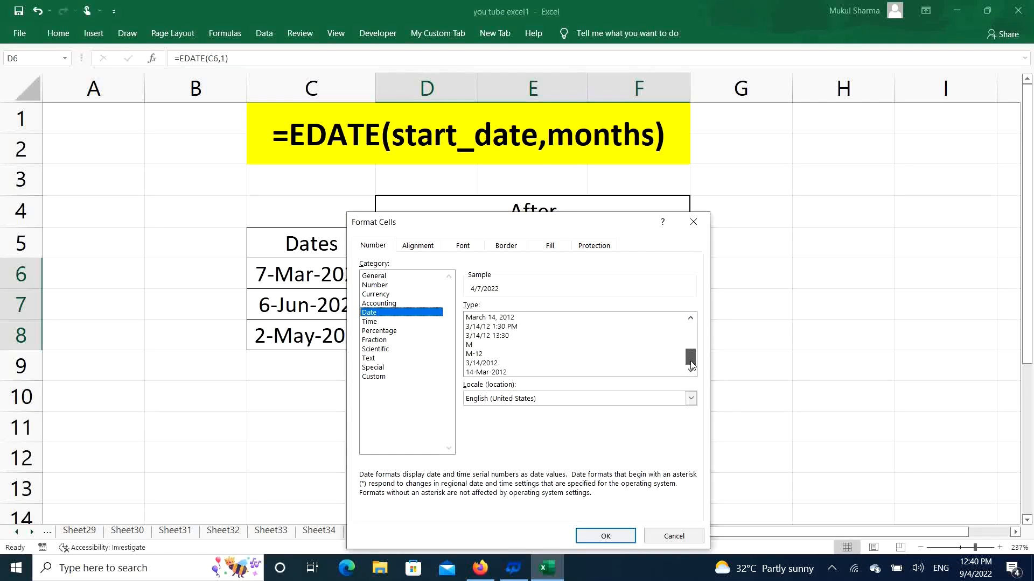
{"action": "left_click", "coordinate": [500, 373]}
{"action": "left_click", "coordinate": [619, 536]}
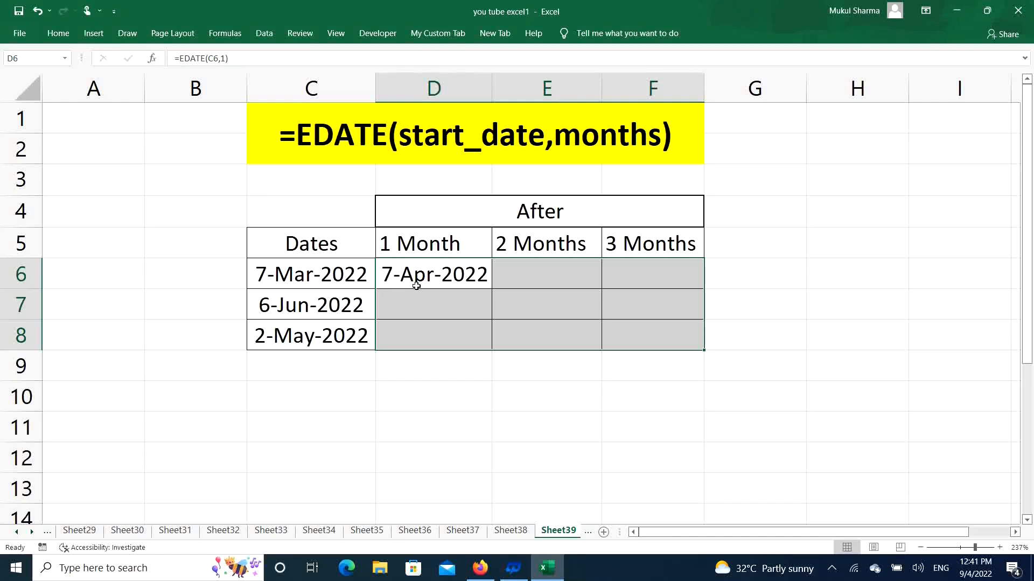
{"action": "left_click", "coordinate": [483, 276]}
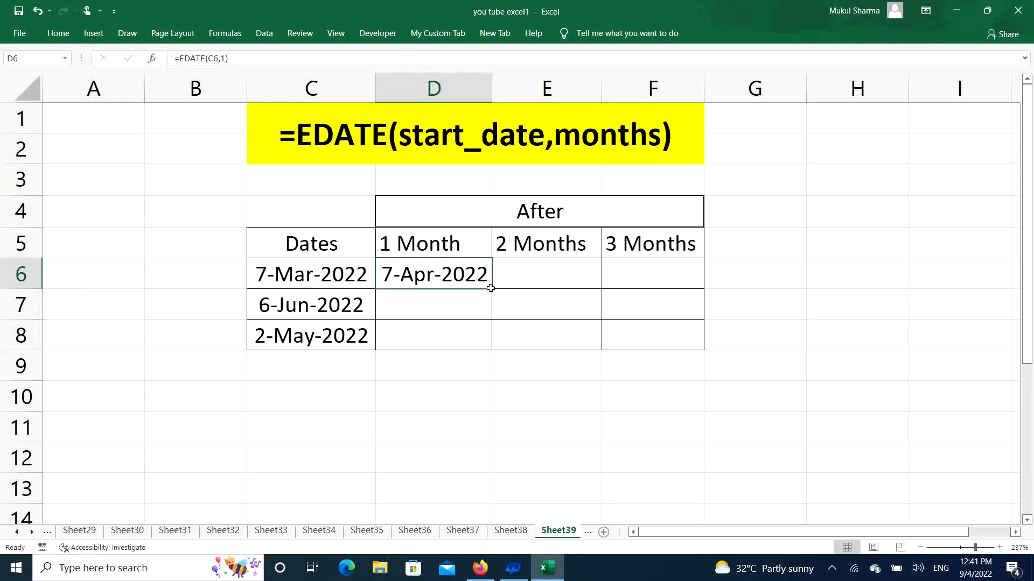
{"action": "left_click_drag", "start_coordinate": [492, 289], "coordinate": [491, 341]}
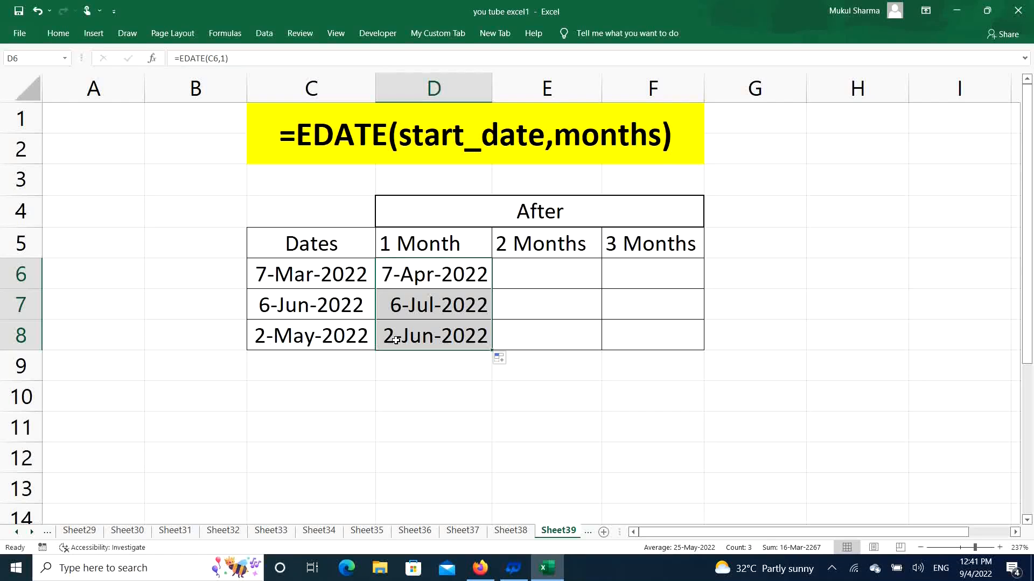
Step: Enter =EDATE(C6,2) in cell E6 and fill the formula down through E8
{"action": "left_click", "coordinate": [542, 273]}
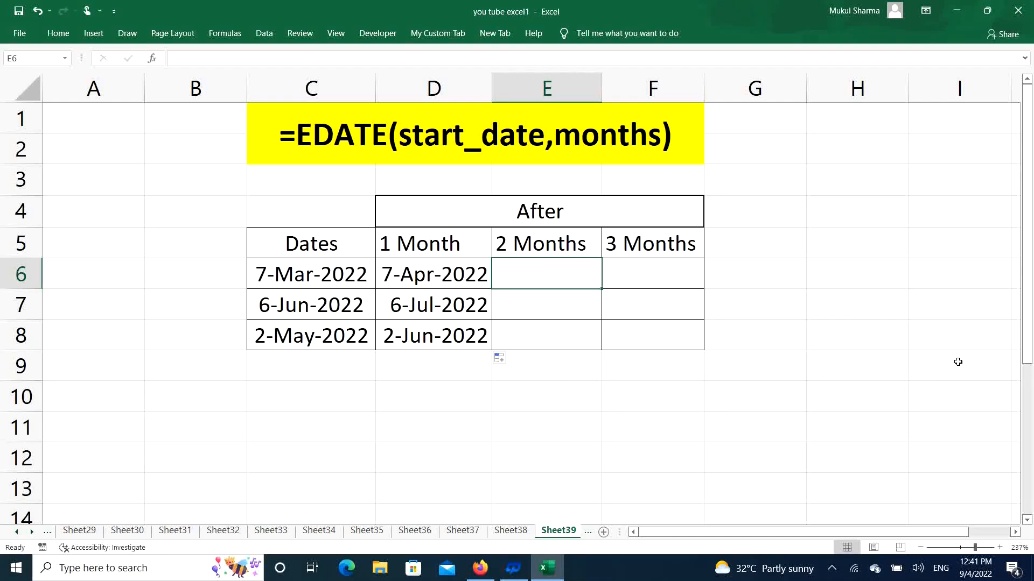
{"action": "type", "text": "=edate"}
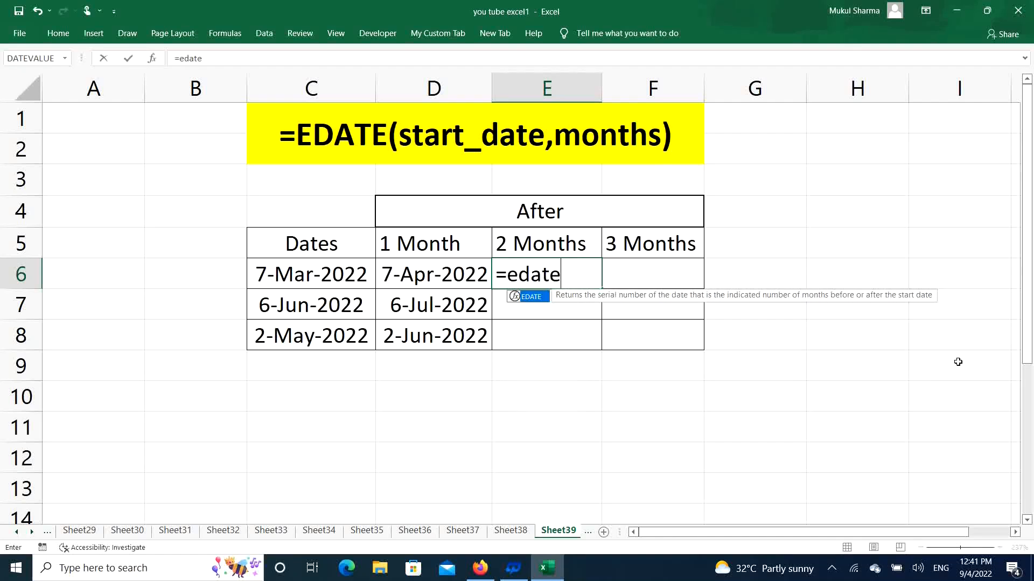
{"action": "key", "text": "Tab"}
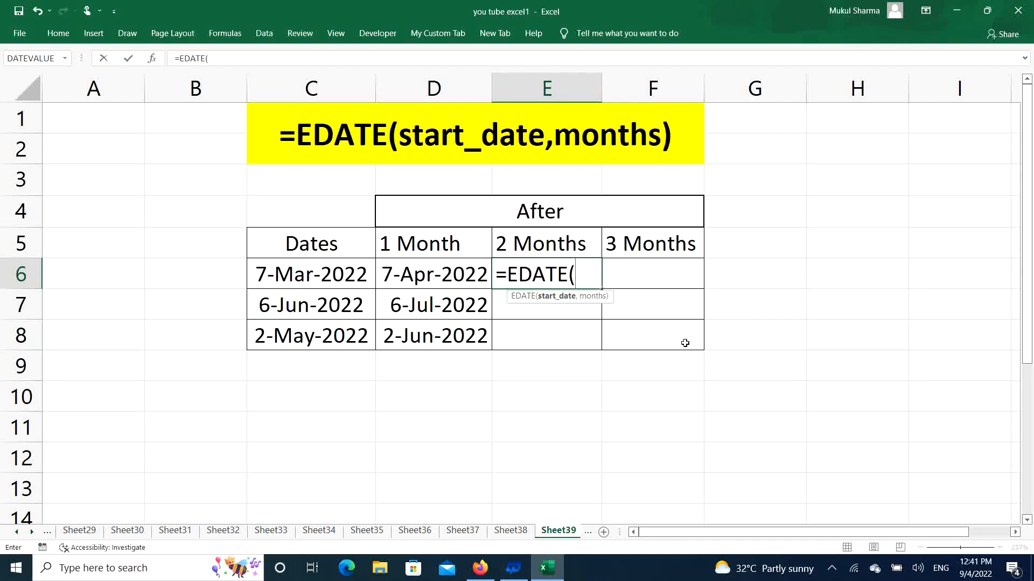
{"action": "left_click", "coordinate": [308, 274]}
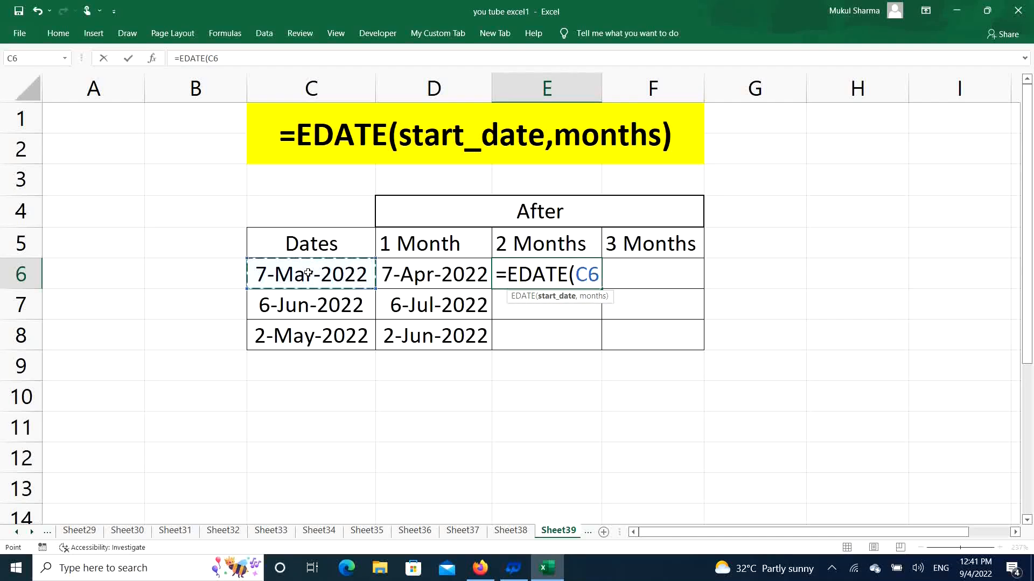
{"action": "type", "text": ",2"}
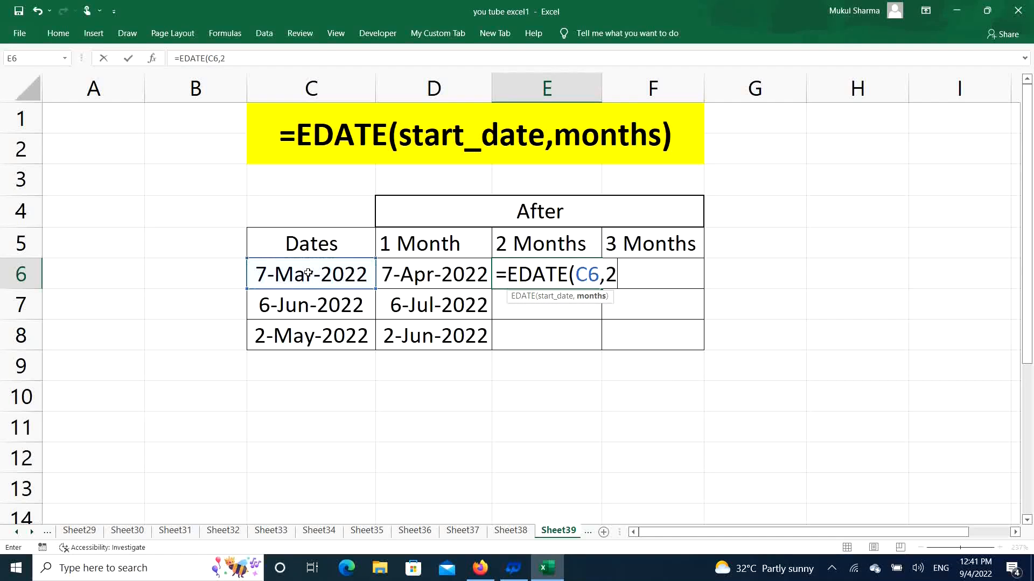
{"action": "type", "text": ")"}
{"action": "key", "text": "Return"}
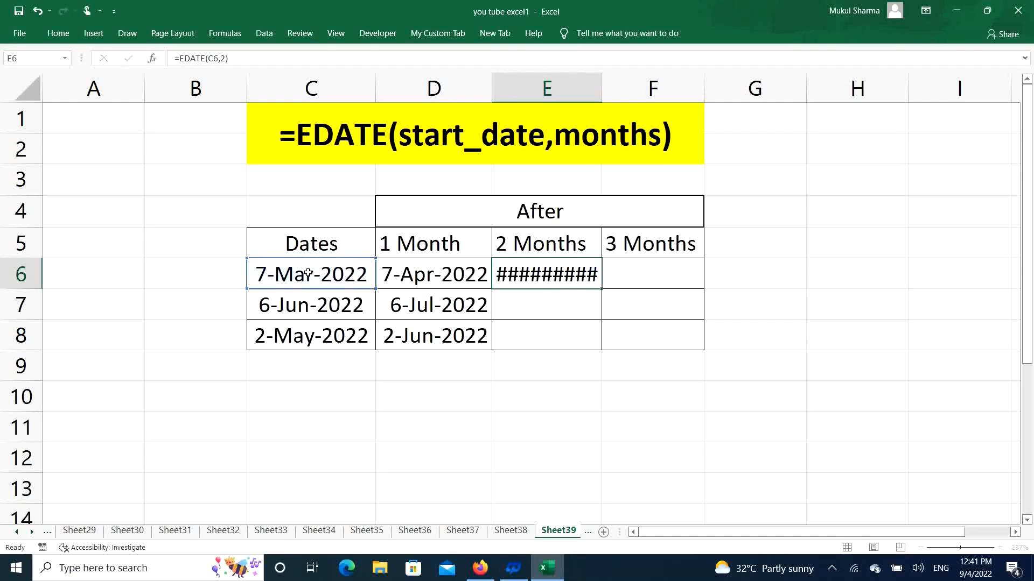
{"action": "left_click", "coordinate": [593, 272]}
{"action": "left_click_drag", "start_coordinate": [617, 289], "coordinate": [610, 339]}
Step: Enter =EDATE(C6,3) in cell F6 and fill the formula down through F8
{"action": "left_click", "coordinate": [681, 270]}
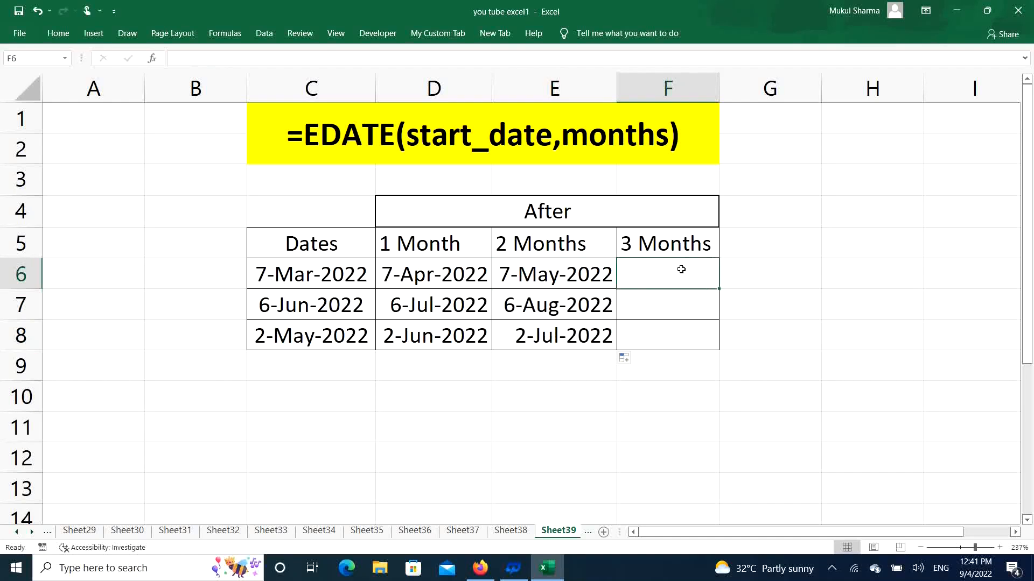
{"action": "type", "text": "=edate"}
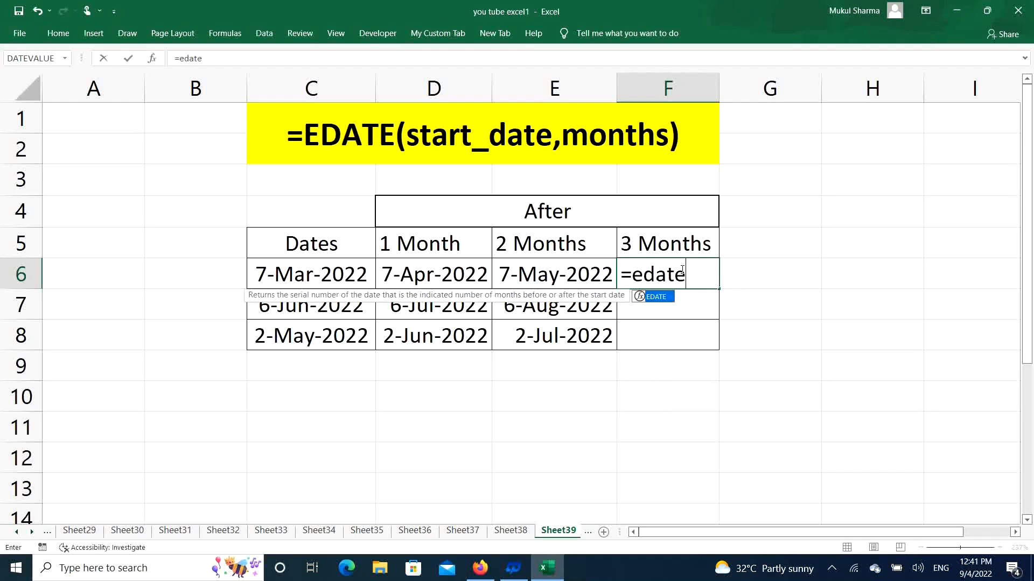
{"action": "key", "text": "Tab"}
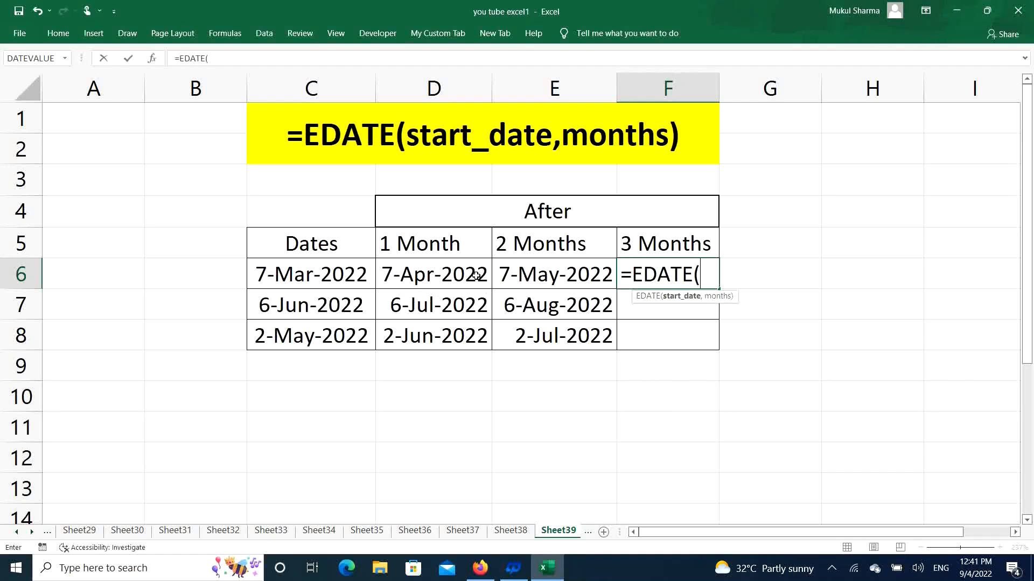
{"action": "left_click", "coordinate": [350, 279]}
{"action": "type", "text": ",3"}
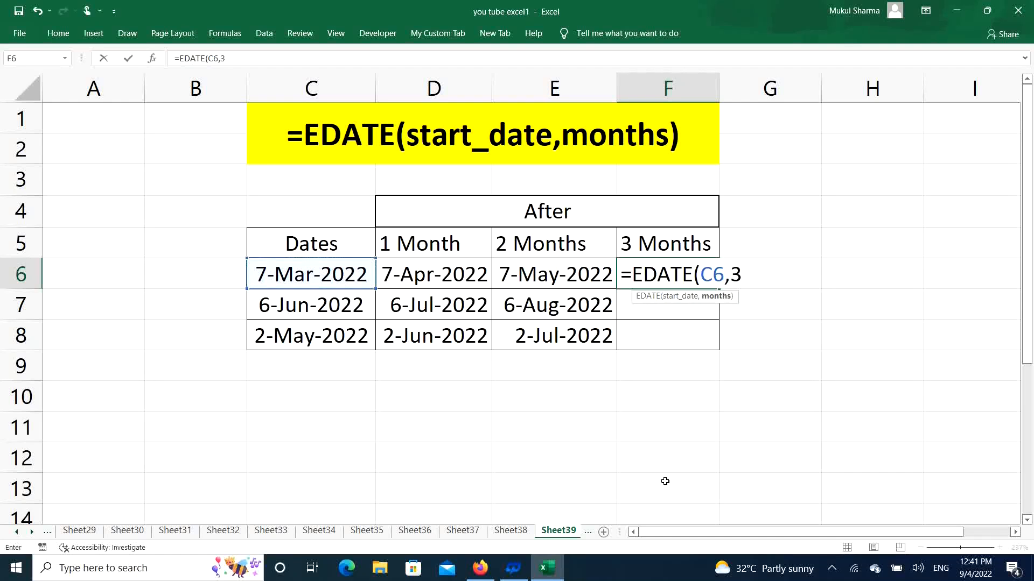
{"action": "type", "text": ")"}
{"action": "key", "text": "Return"}
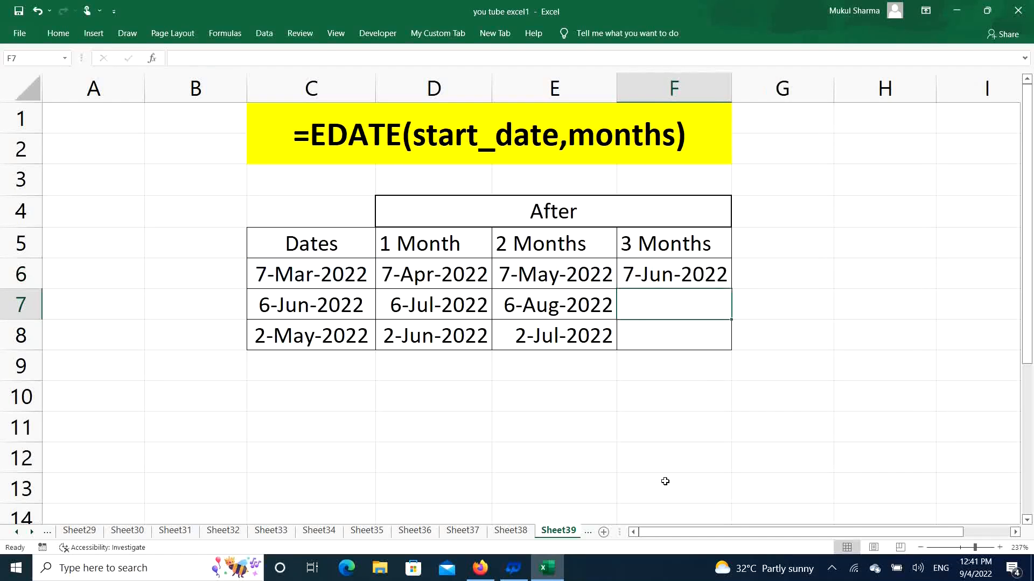
{"action": "left_click", "coordinate": [713, 277]}
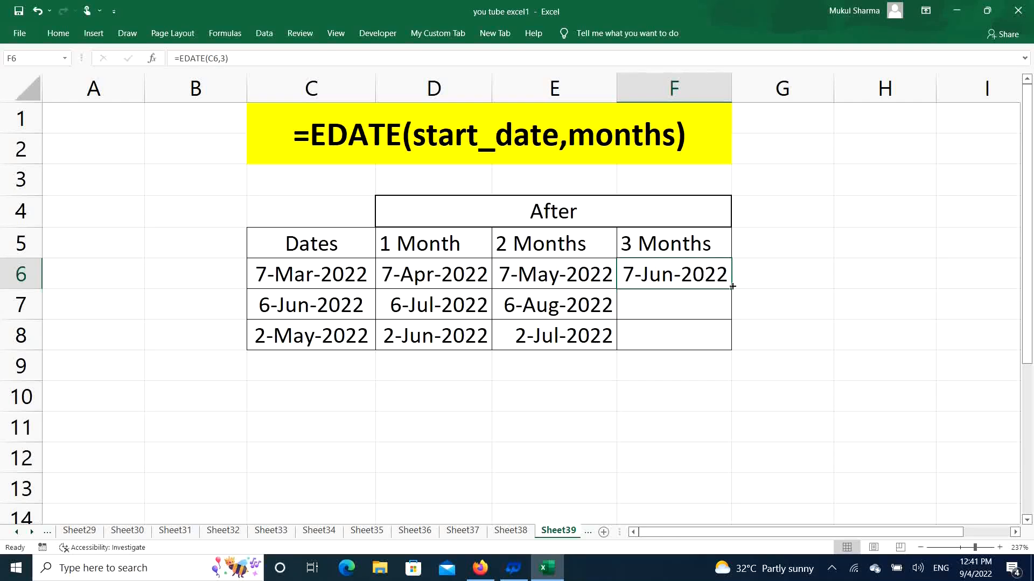
{"action": "left_click_drag", "start_coordinate": [732, 289], "coordinate": [734, 349]}
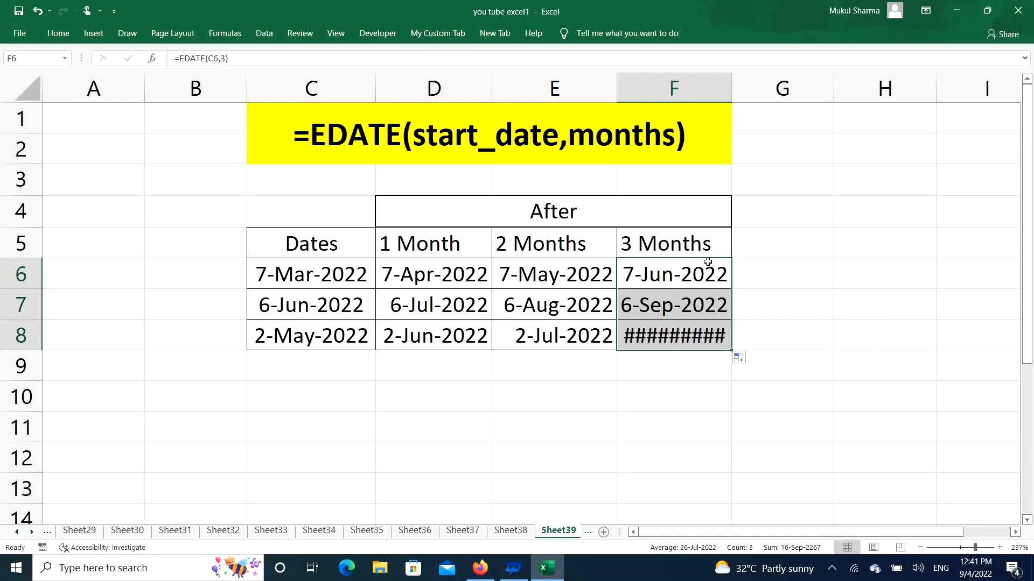
Step: Autofit the width of column F so its dates fit in the cells
{"action": "left_click", "coordinate": [709, 343]}
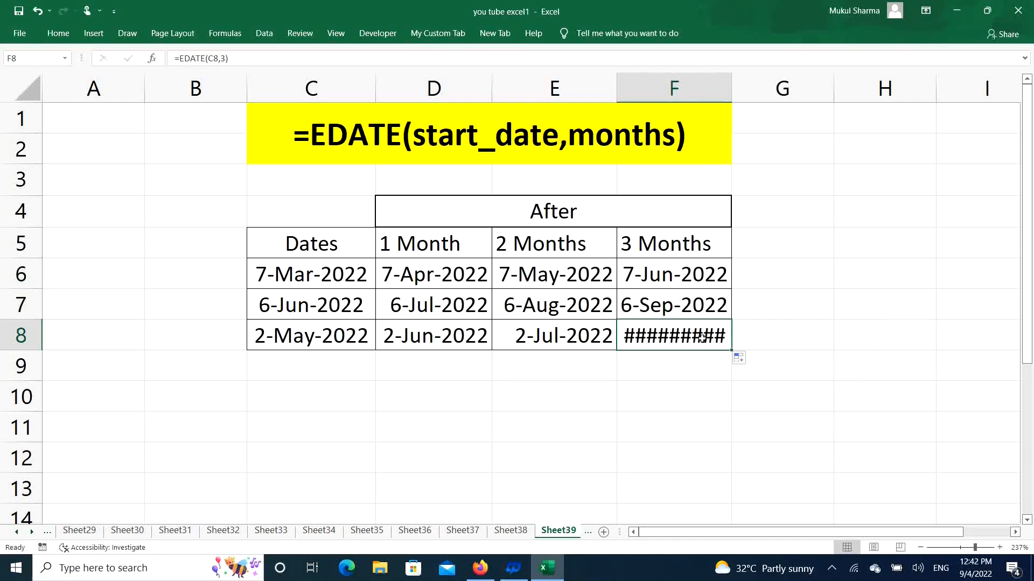
{"action": "double_click", "coordinate": [732, 81]}
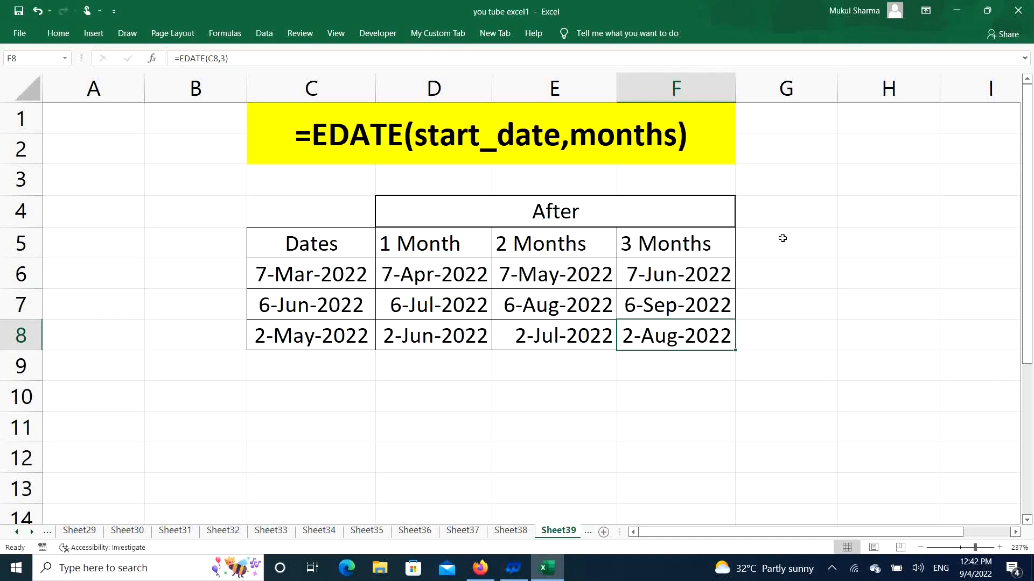
{"action": "left_click", "coordinate": [458, 431]}
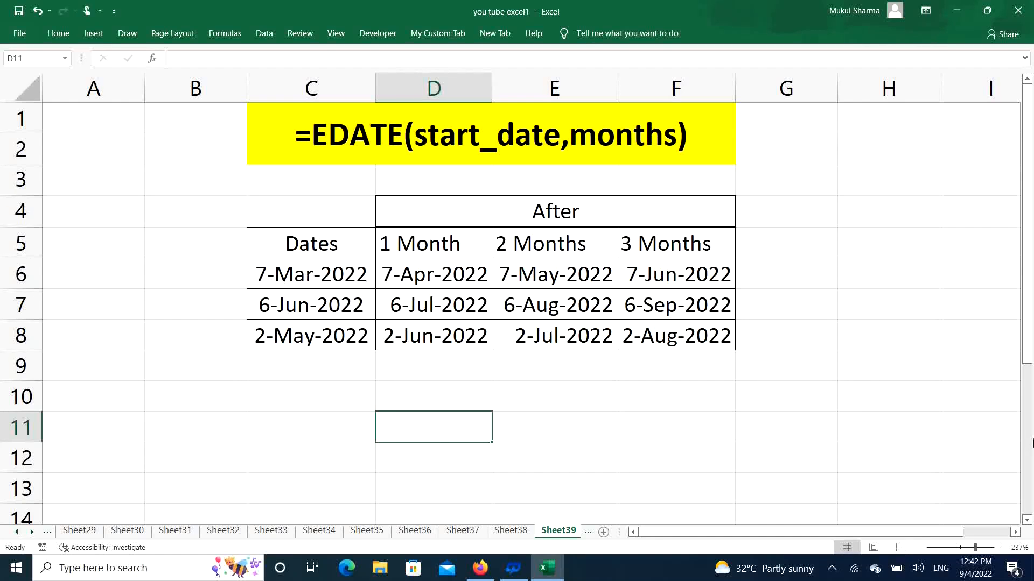
Step: Enter =C6+15 in cell D11 to get the date 15 days after the first start date
{"action": "type", "text": "="}
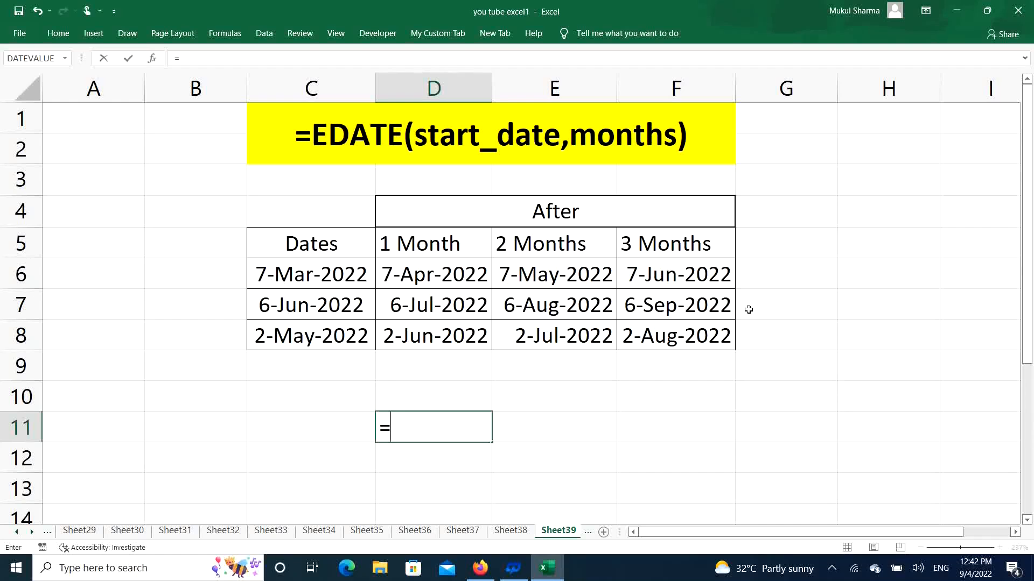
{"action": "left_click", "coordinate": [325, 270]}
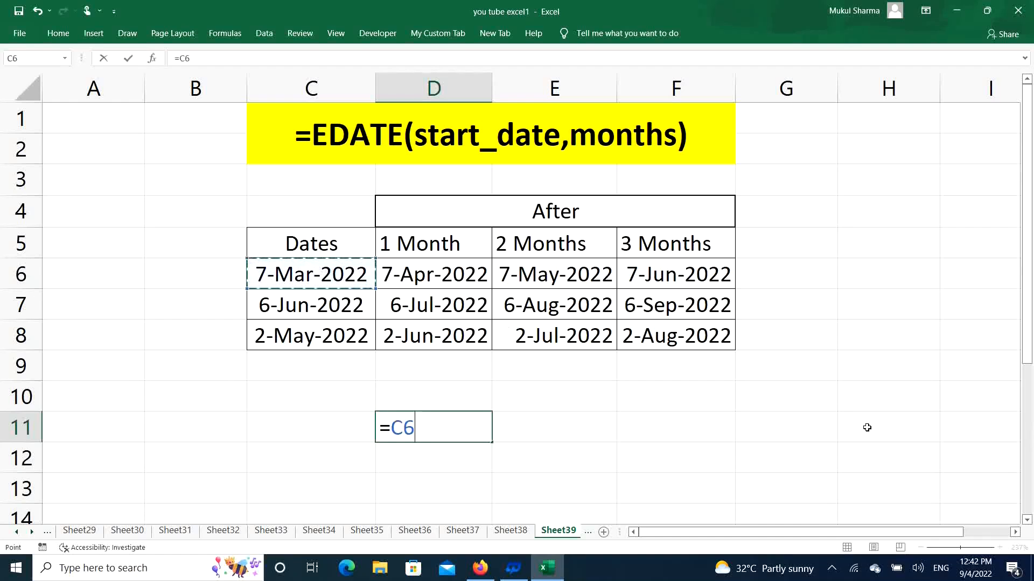
{"action": "type", "text": "+15"}
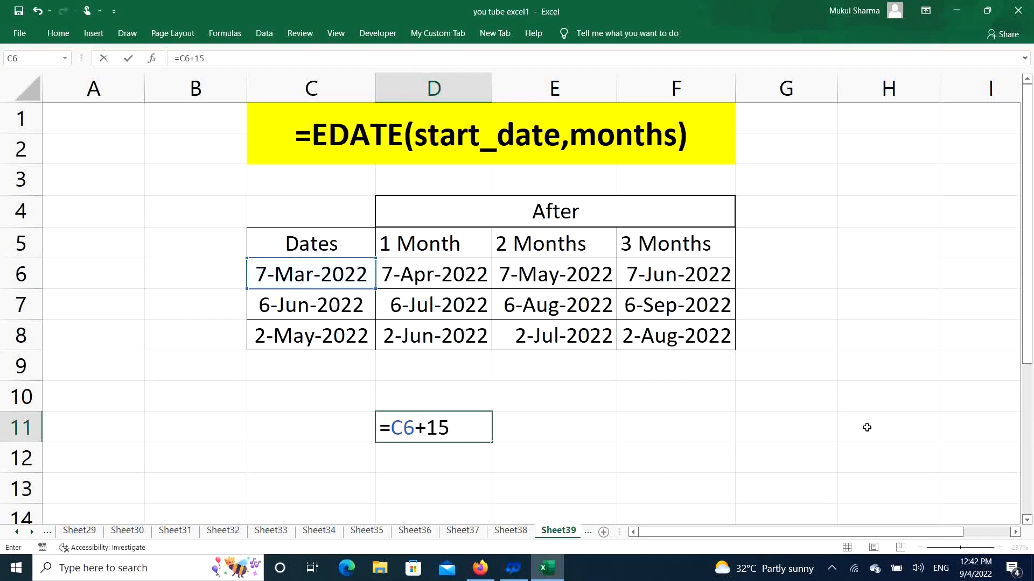
{"action": "key", "text": "Return"}
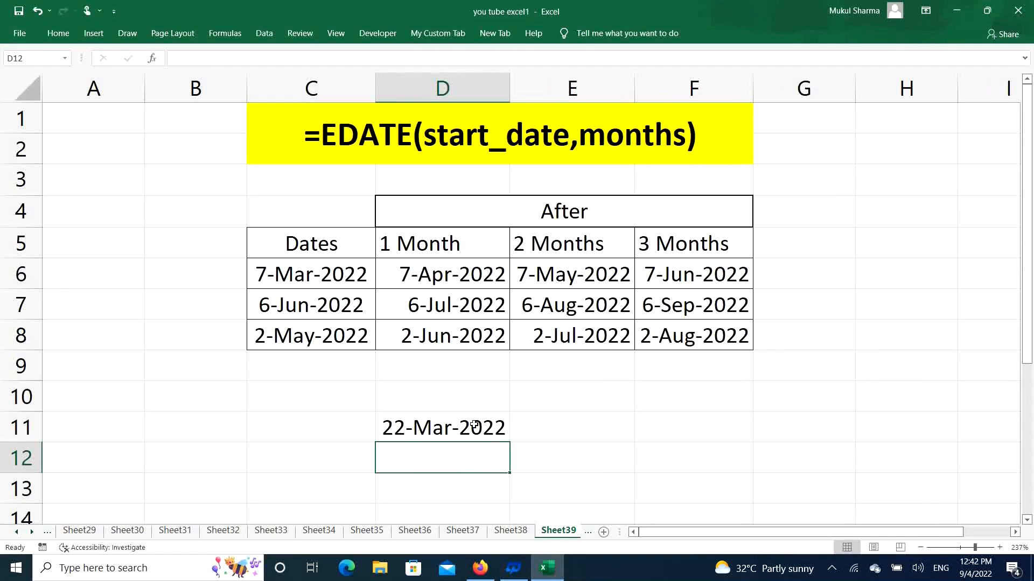
Step: Enter =D11+365 in cell E11 to get the date 365 days after the date in D11
{"action": "left_click", "coordinate": [610, 428]}
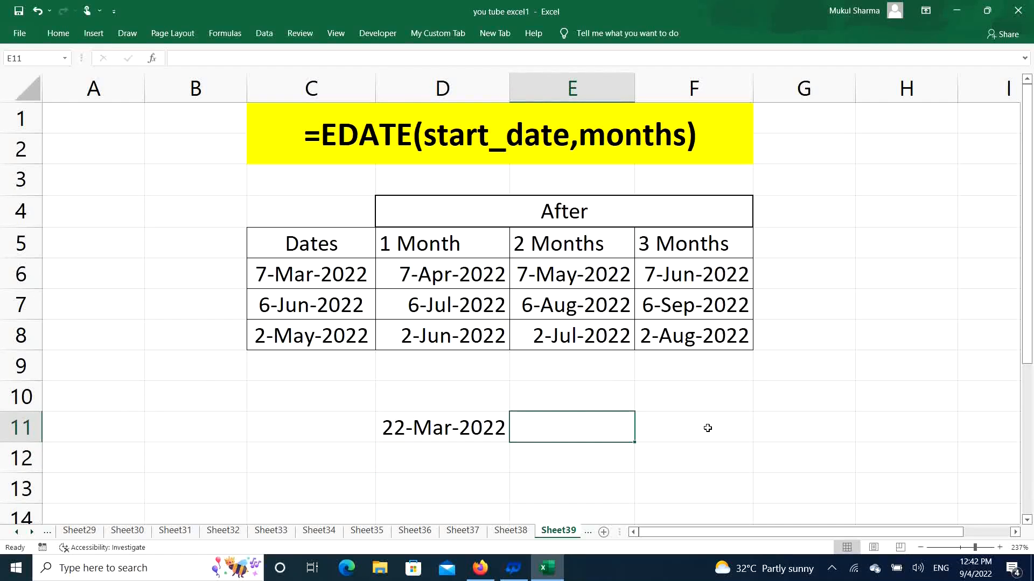
{"action": "type", "text": "="}
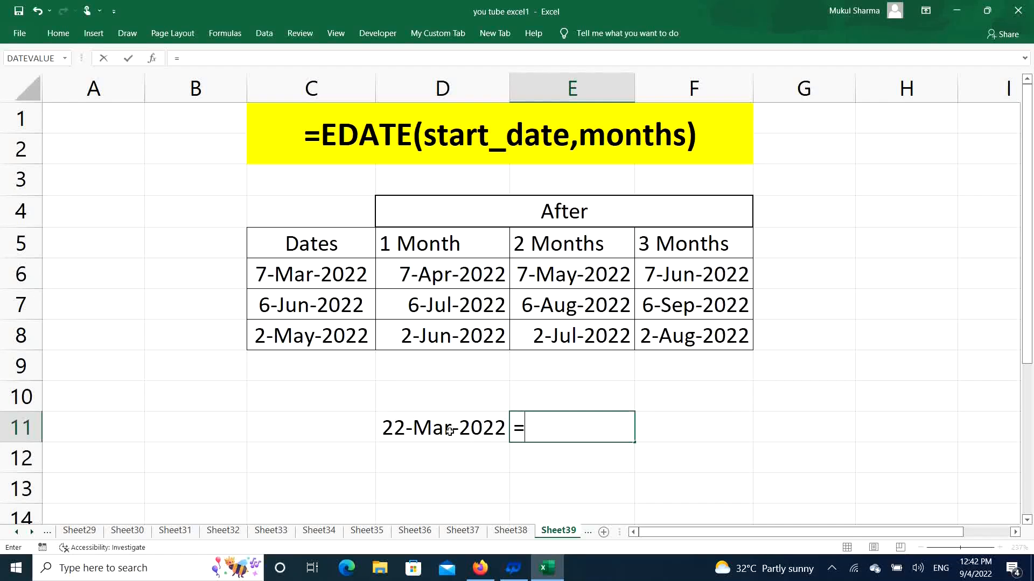
{"action": "left_click", "coordinate": [449, 431]}
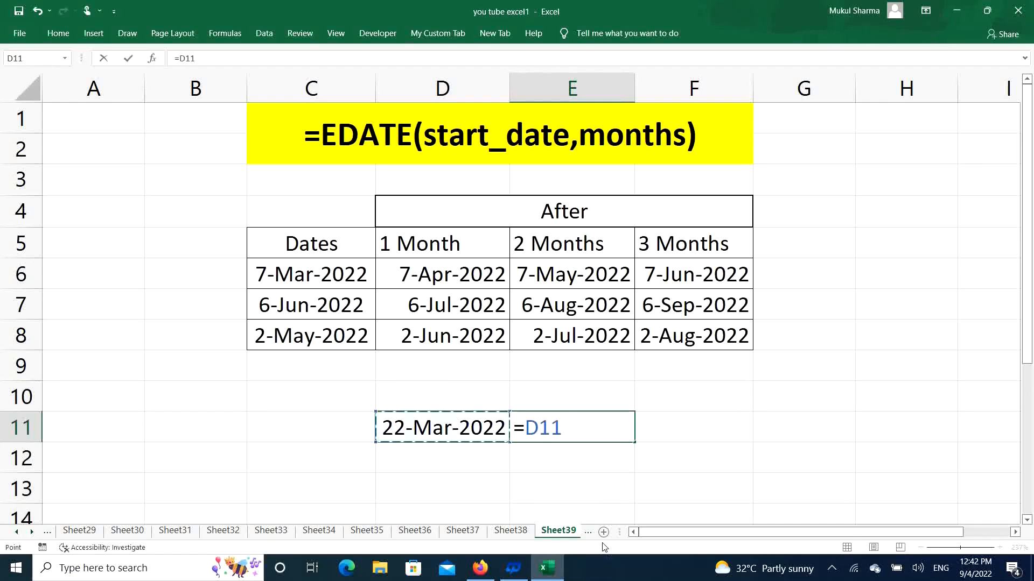
{"action": "type", "text": "+365"}
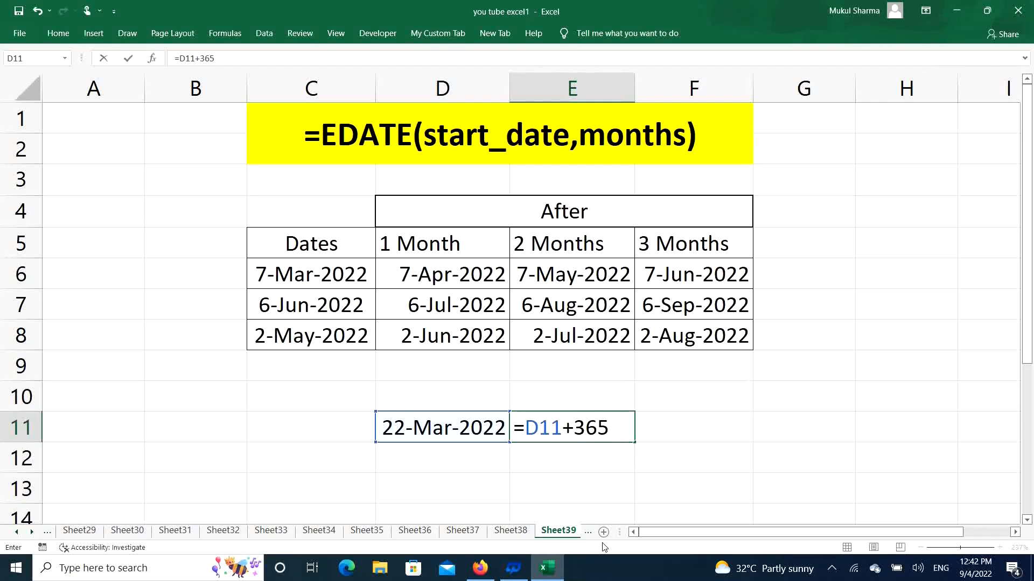
{"action": "key", "text": "Return"}
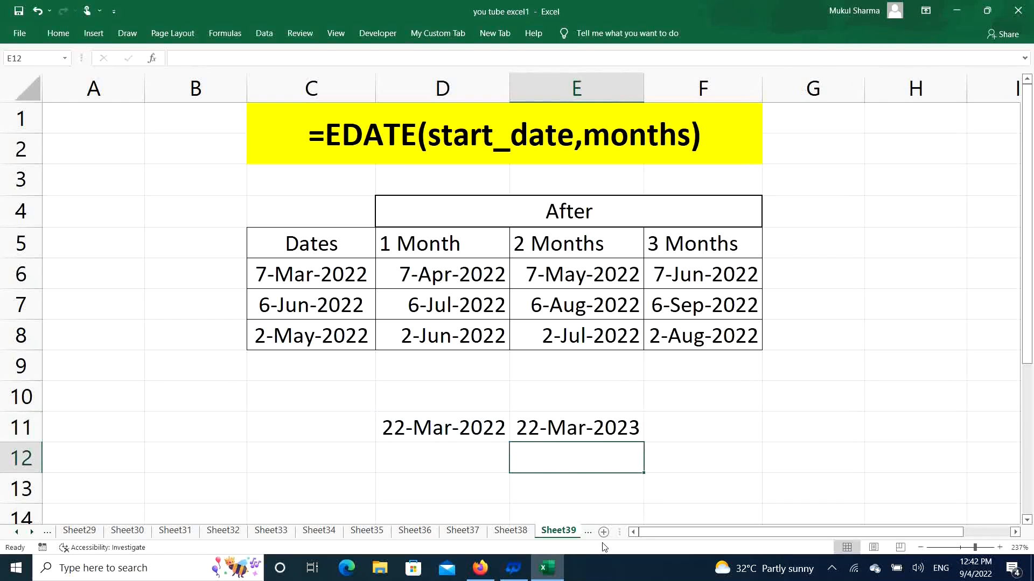